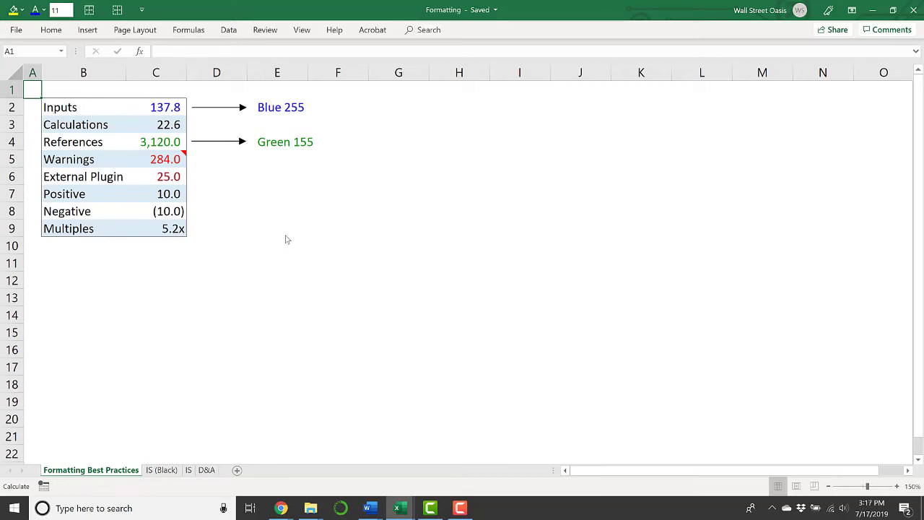
Inspect the input value in C2 to reveal its full unrounded number without editing it.
key("Down")
key("Right")
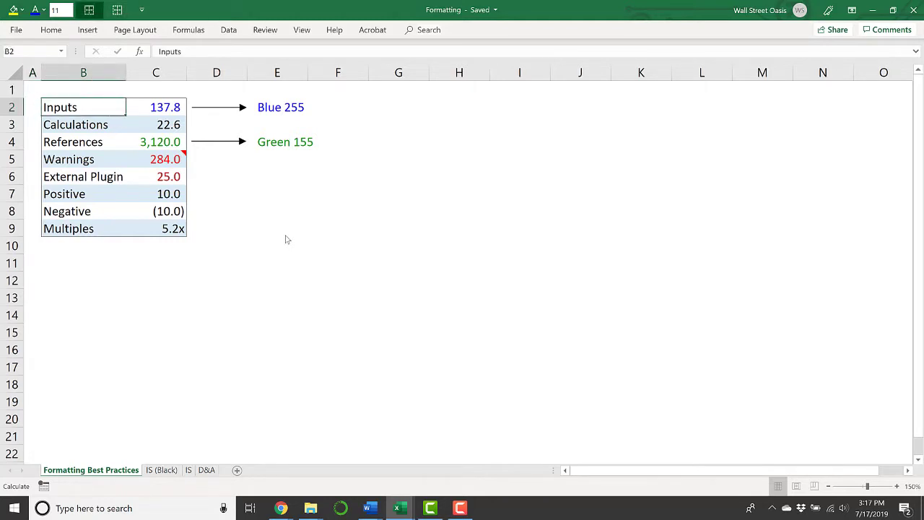
key("Right")
key("F2")
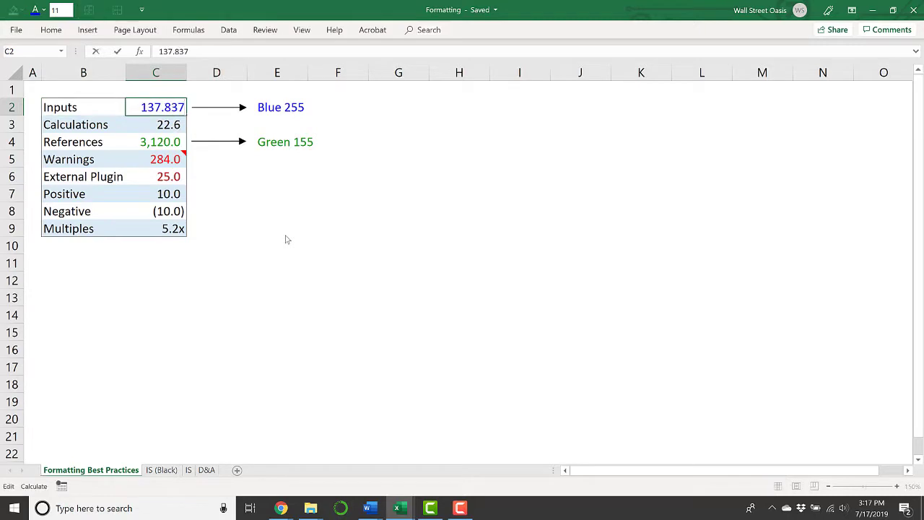
key("Escape")
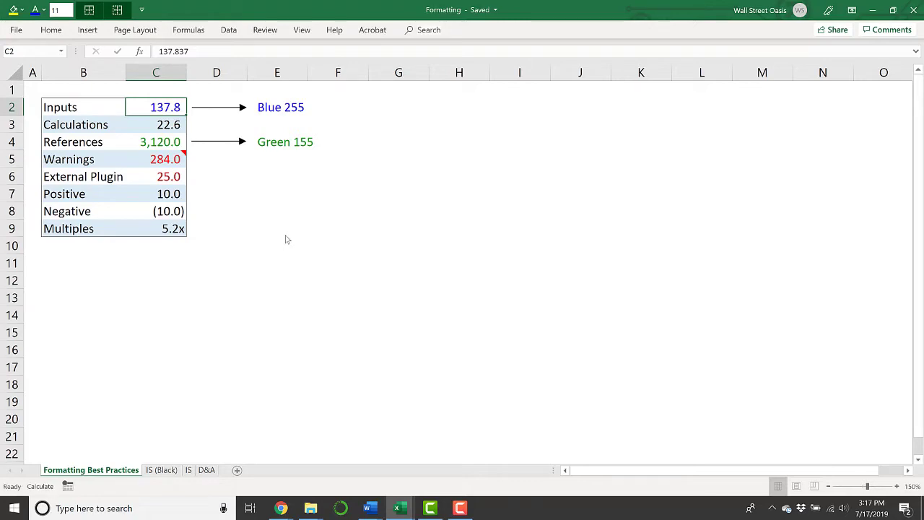
Check the exact RGB values of C2's input font colour in the colour picker.
key("alt+2")
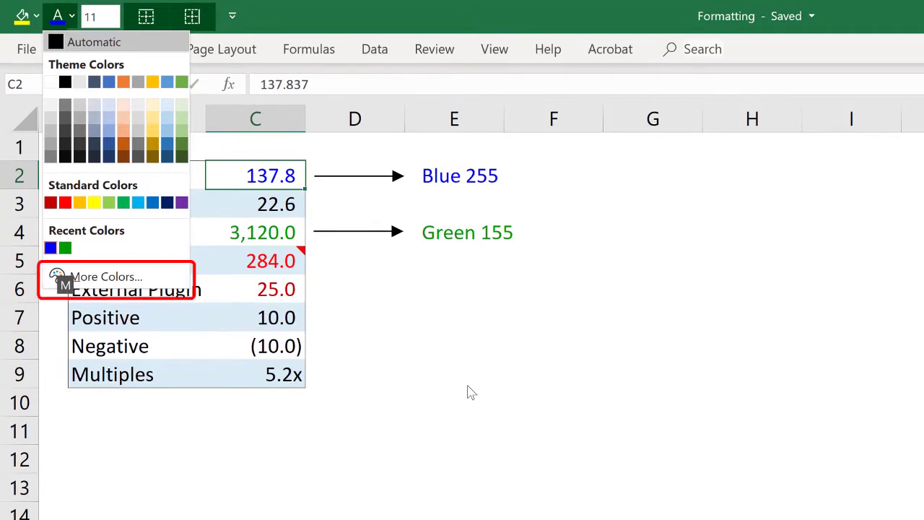
key("m")
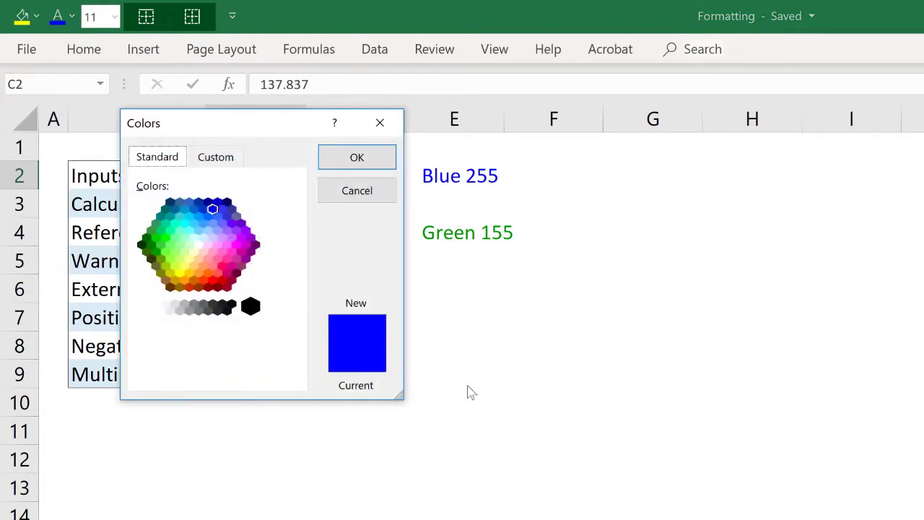
key("ctrl+Tab")
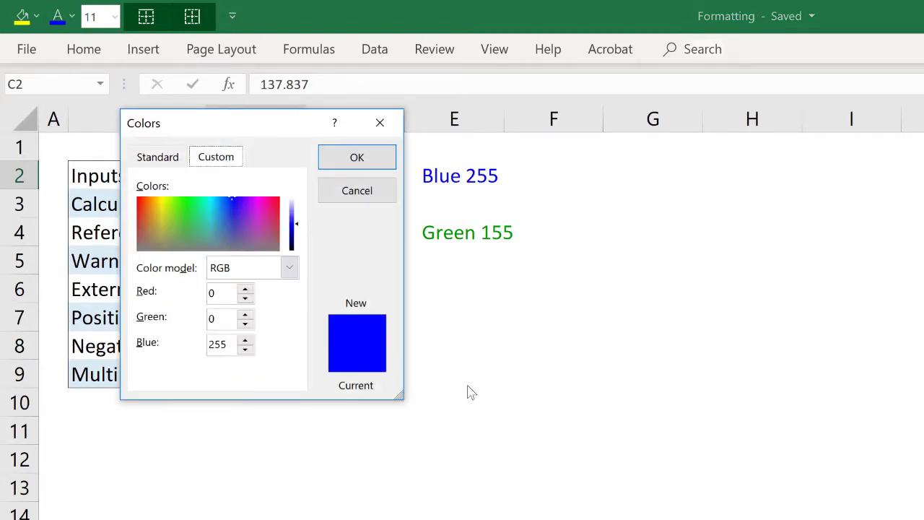
key("Tab")
key("Tab")
key("Tab")
key("Tab")
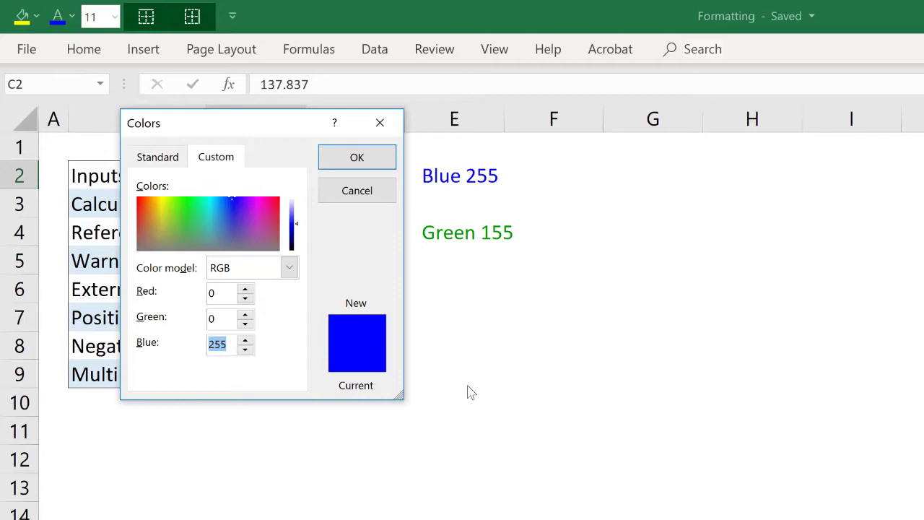
key("Return")
Confirm the reference in C4 uses green 155 font and view its cross-sheet formula.
key("Down")
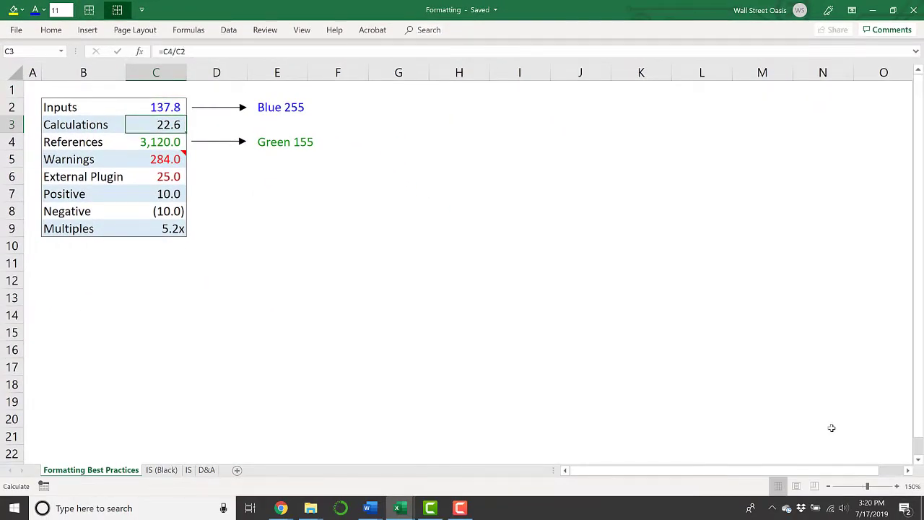
key("Down")
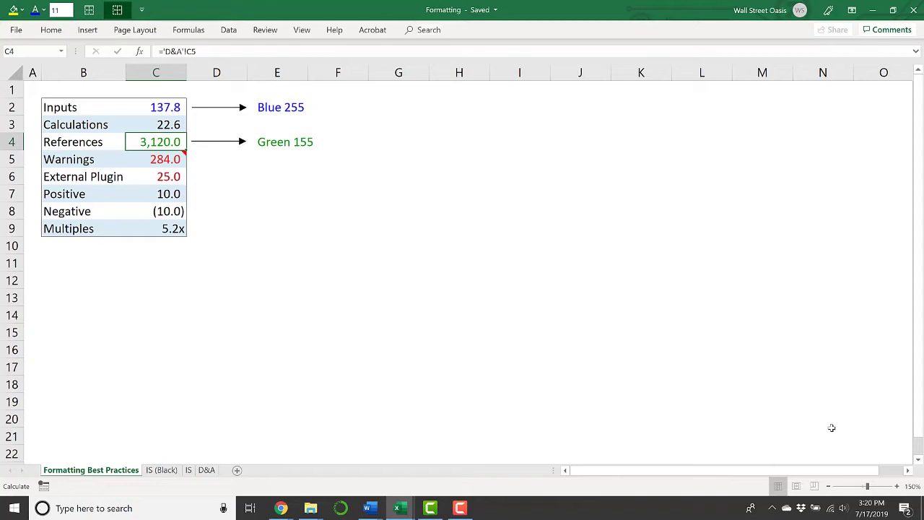
key("alt+2")
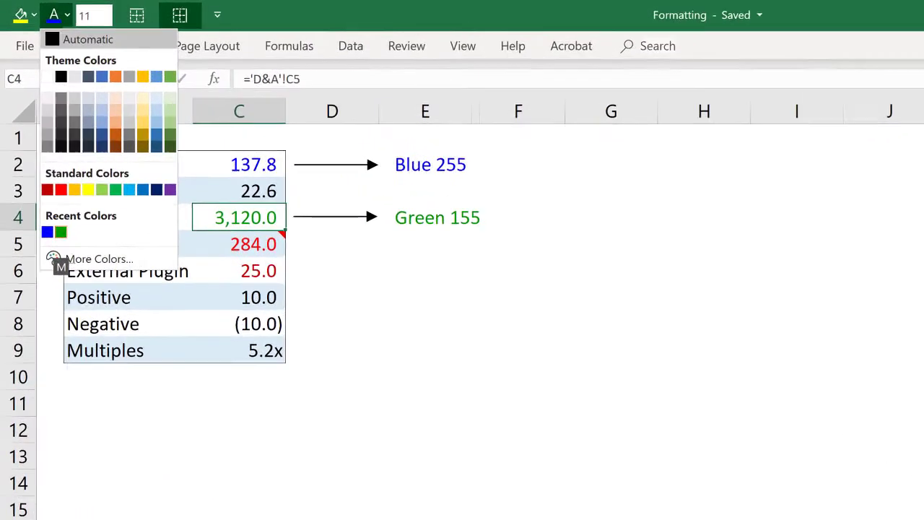
key("m")
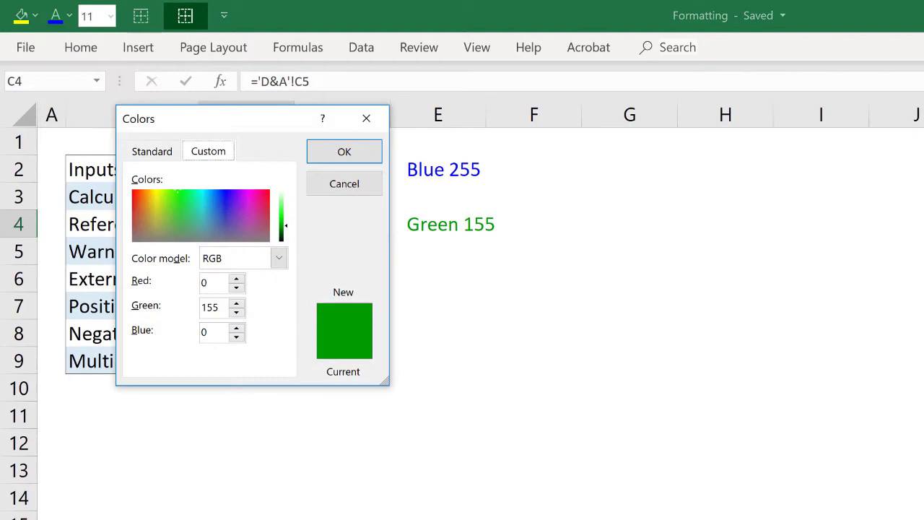
key("Tab")
key("Tab")
key("Tab")
key("Tab")
key("Tab")
key("Return")
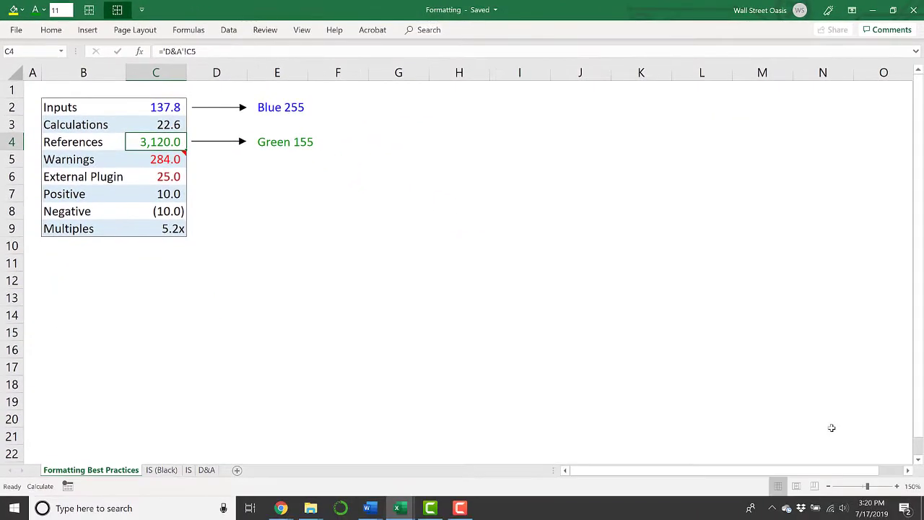
key("F2")
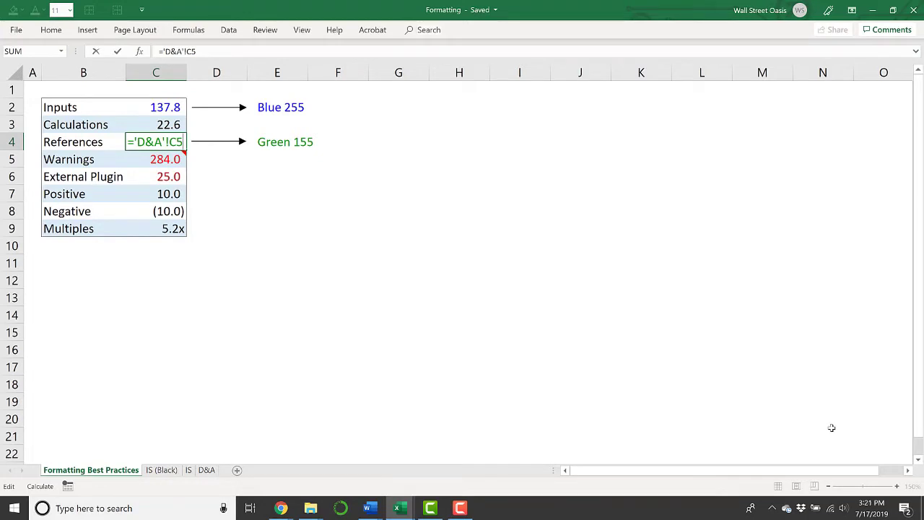
key("Escape")
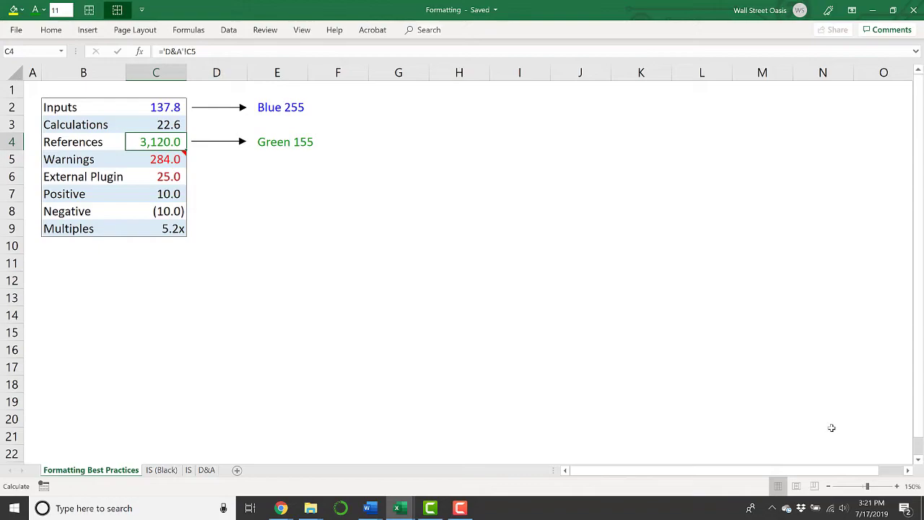
Inspect the warning value in C5, checking its font colour and attached note.
key("Down")
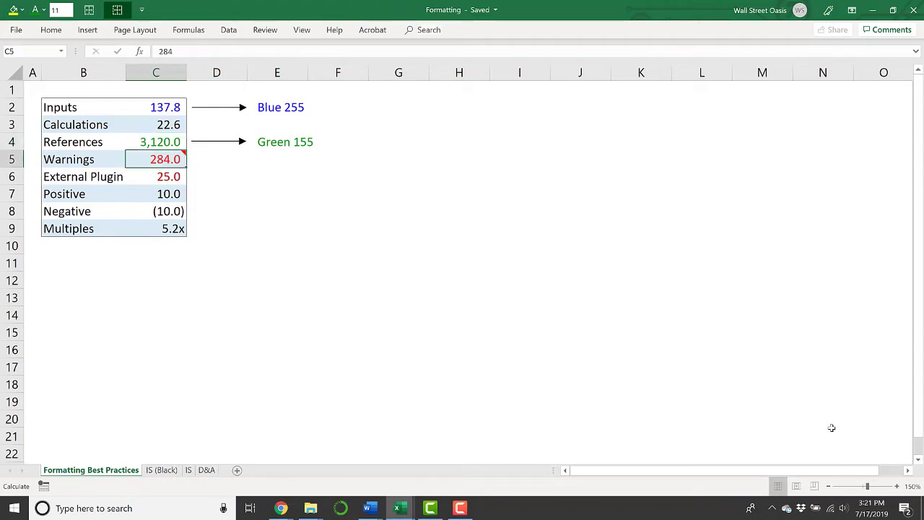
key("alt+h")
key("f")
key("c")
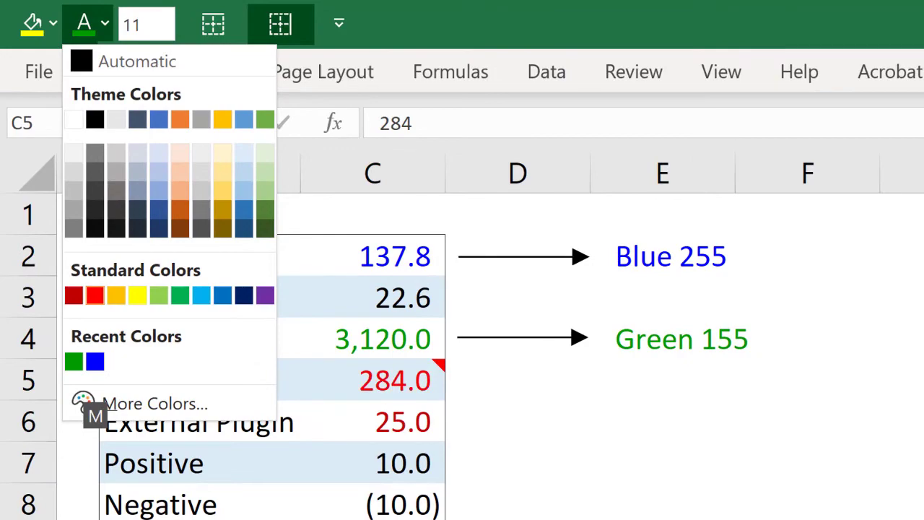
key("Escape")
key("shift+F2")
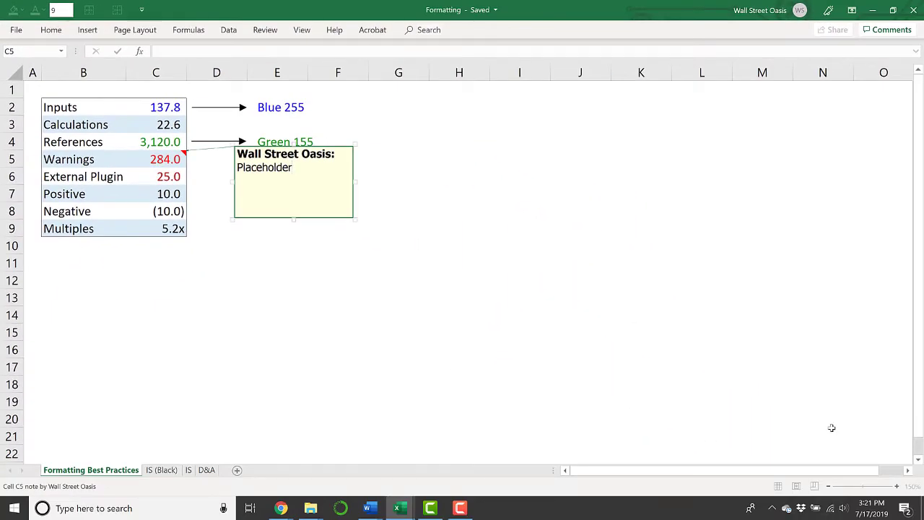
key("Escape")
Check the External Plugin font colour, review Negative (10.0) and Multiples 5.2x, then return to A1.
key("Down")
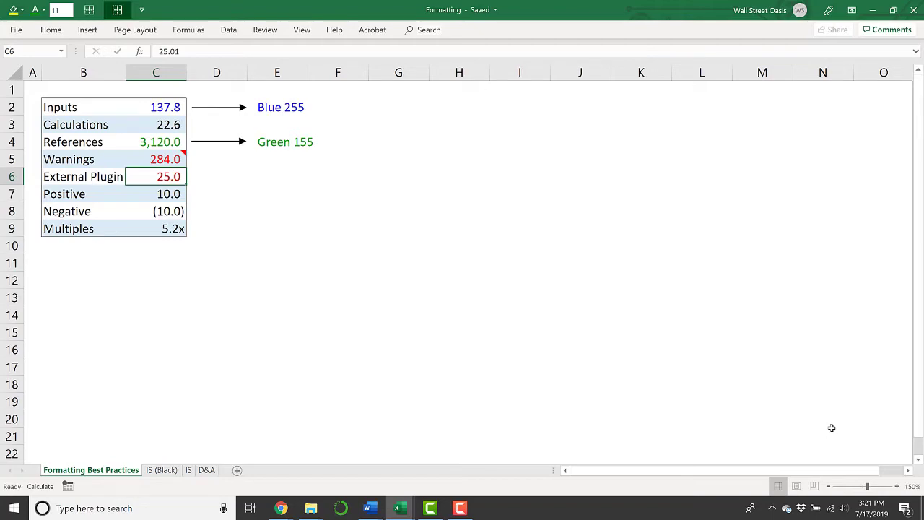
key("alt+2")
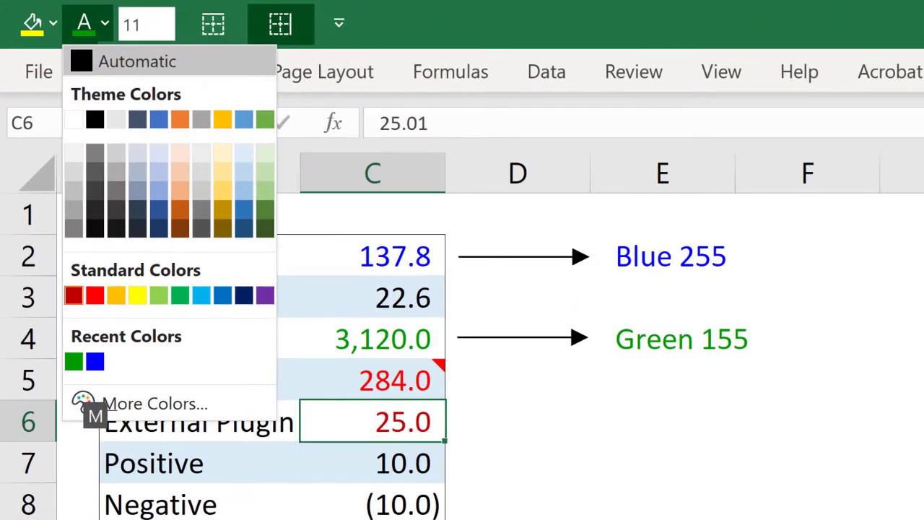
key("Escape")
key("Escape")
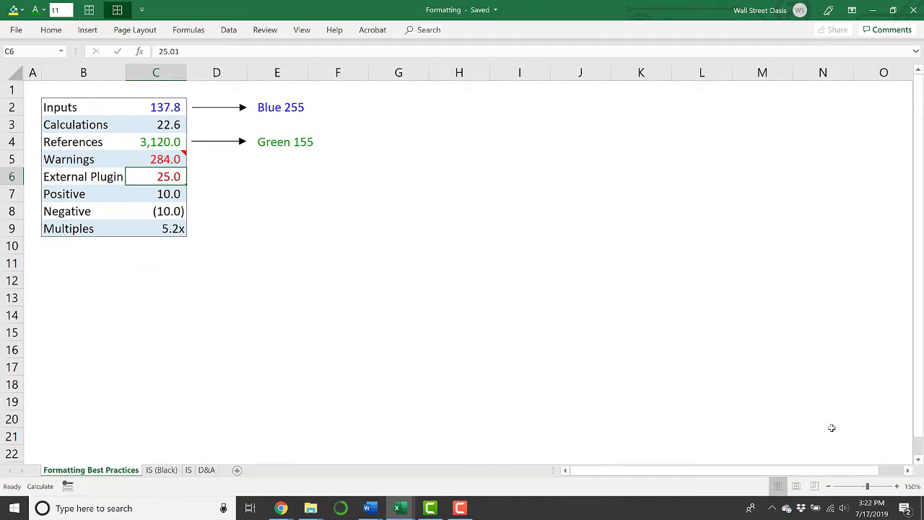
key("Down")
key("Down")
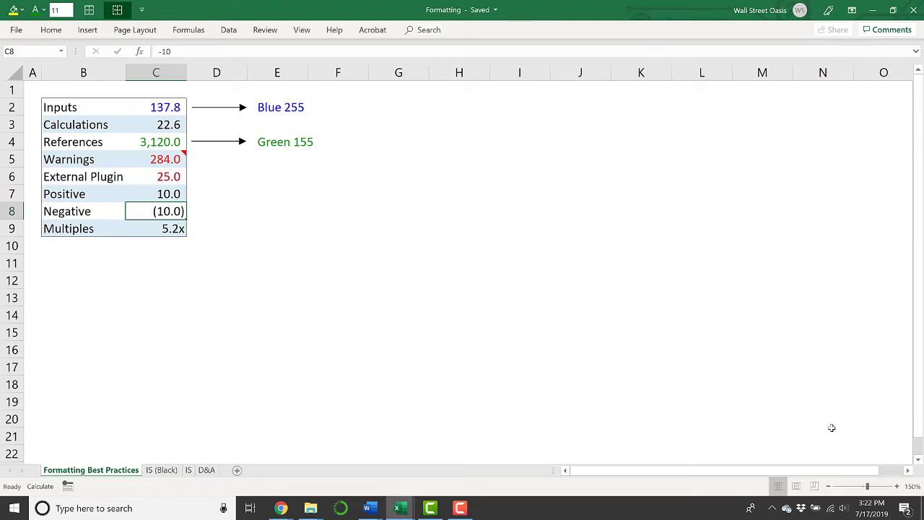
key("Down")
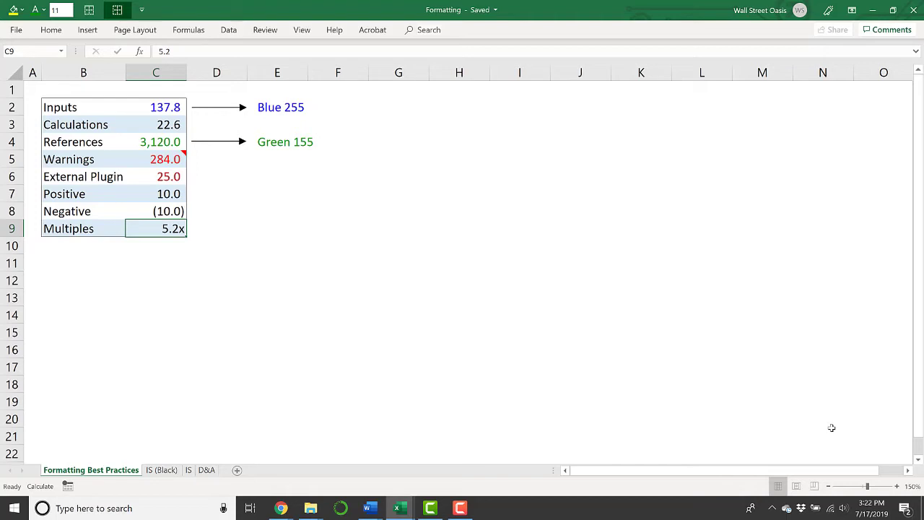
key("ctrl+Home")
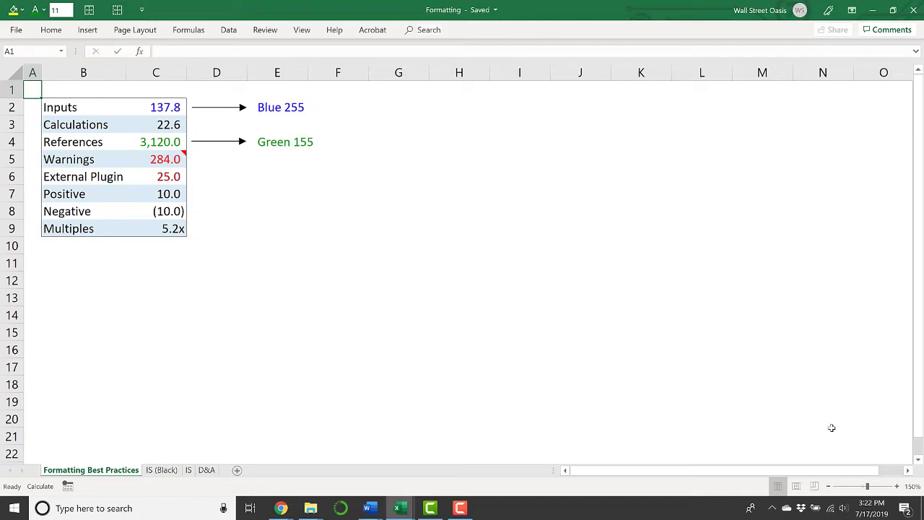
key("ctrl+Page_Down")
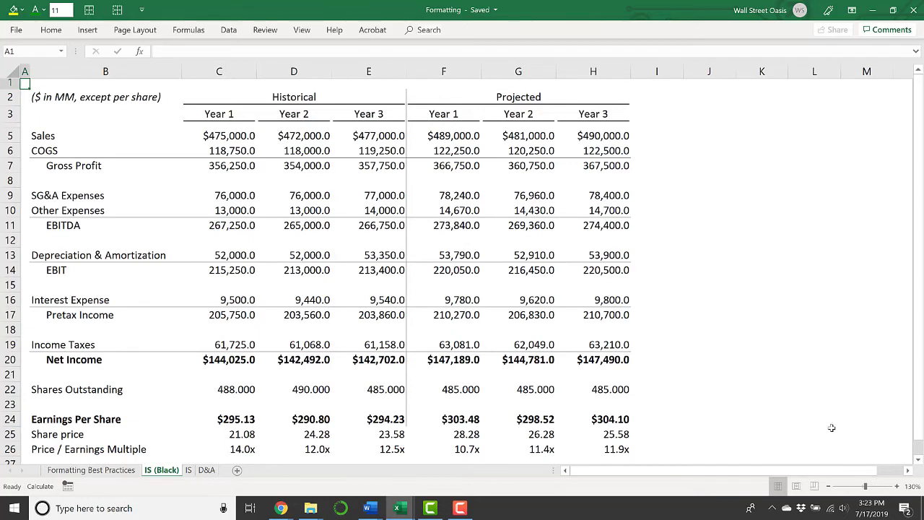
key("Down")
key("Down")
key("Down")
key("Right")
key("Right")
key("Right")
key("Left")
key("Down")
key("Right")
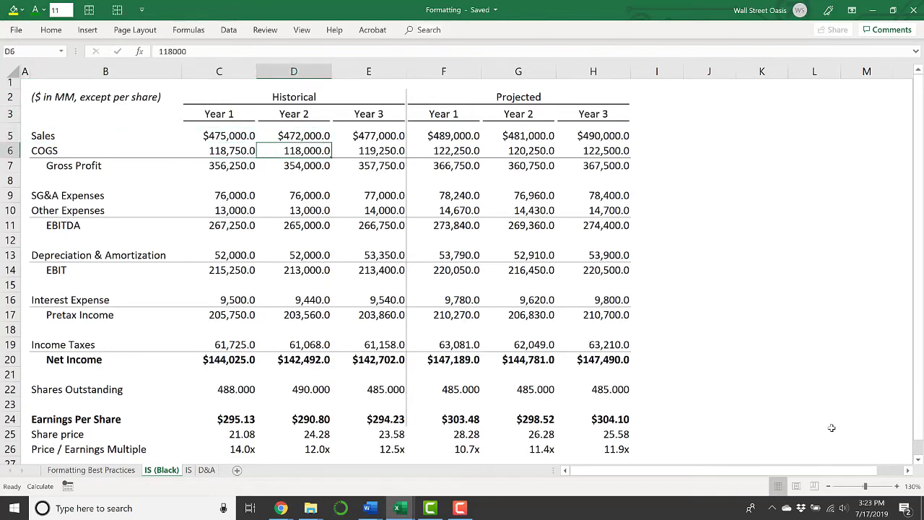
key("Down")
key("Left")
key("Down")
key("Down")
key("Down")
key("Down")
key("Right")
key("Right")
key("Up")
key("Left")
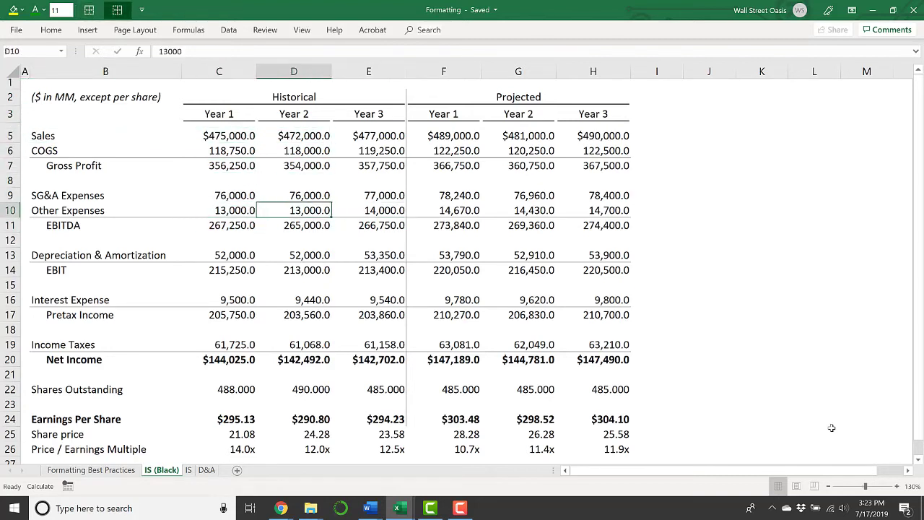
key("Left")
key("Left")
key("Up")
key("Up")
key("Up")
key("Left")
key("Up")
key("Up")
key("Up")
key("Up")
key("Up")
key("Up")
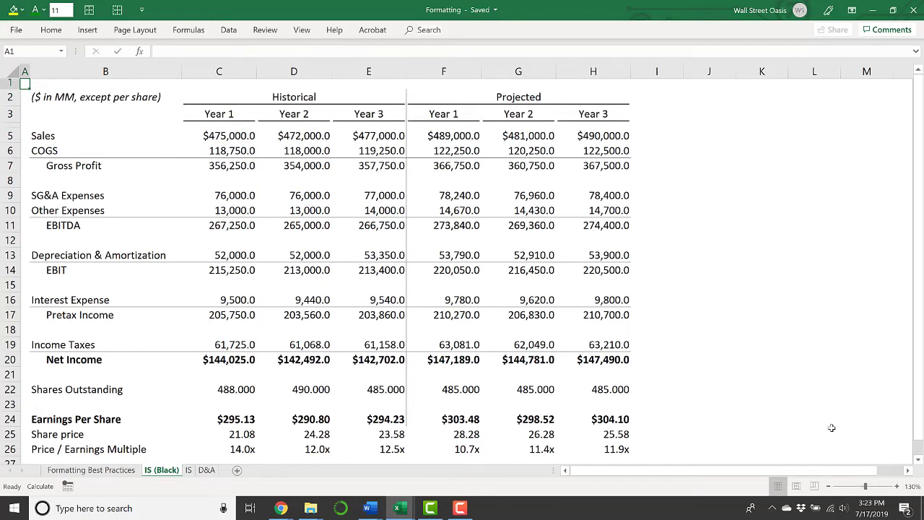
Show the colour-coded IS sheet, then compare it with the all-black IS (Black) sheet.
key("ctrl+Page_Down")
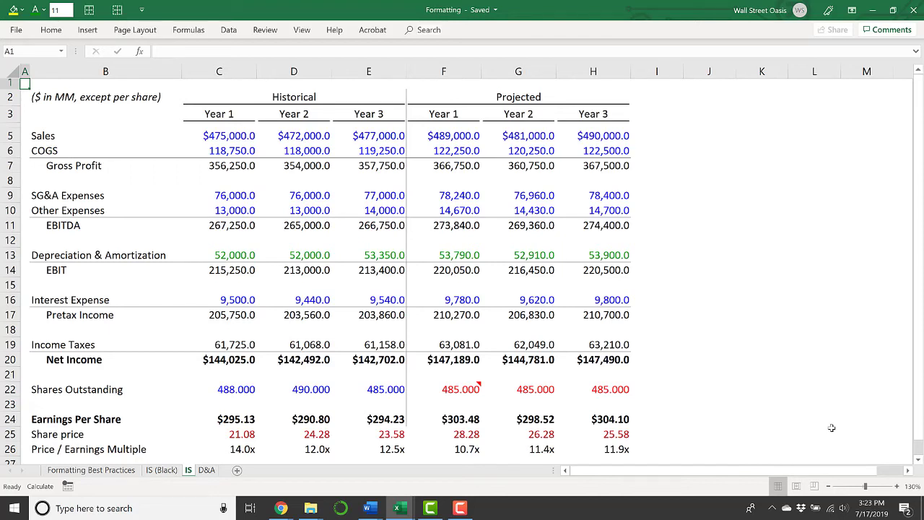
key("ctrl+Page_Up")
left_click(191, 142)
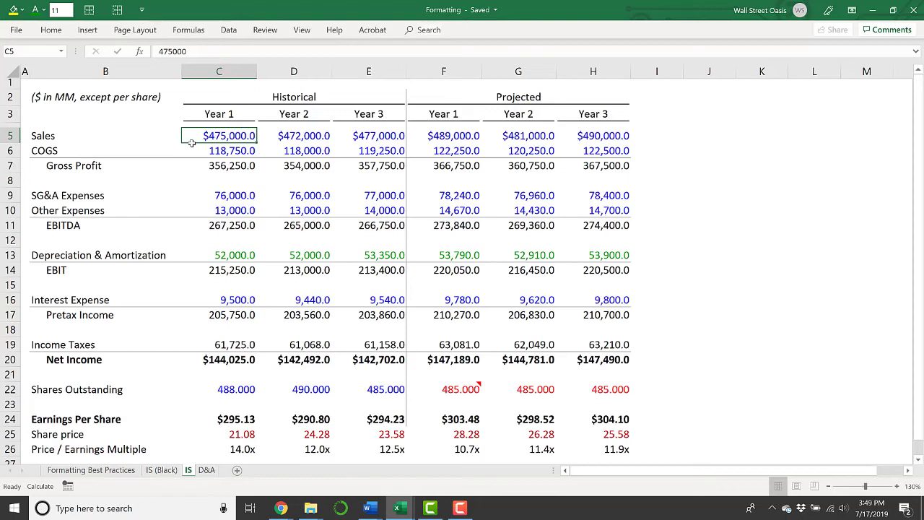
key("ctrl+shift+Right")
key("ctrl+Down")
key("ctrl+Down")
key("ctrl+Down")
key("ctrl+Down")
key("ctrl+Down")
key("ctrl+Down")
key("ctrl+Down")
key("ctrl+Down")
key("ctrl+Down")
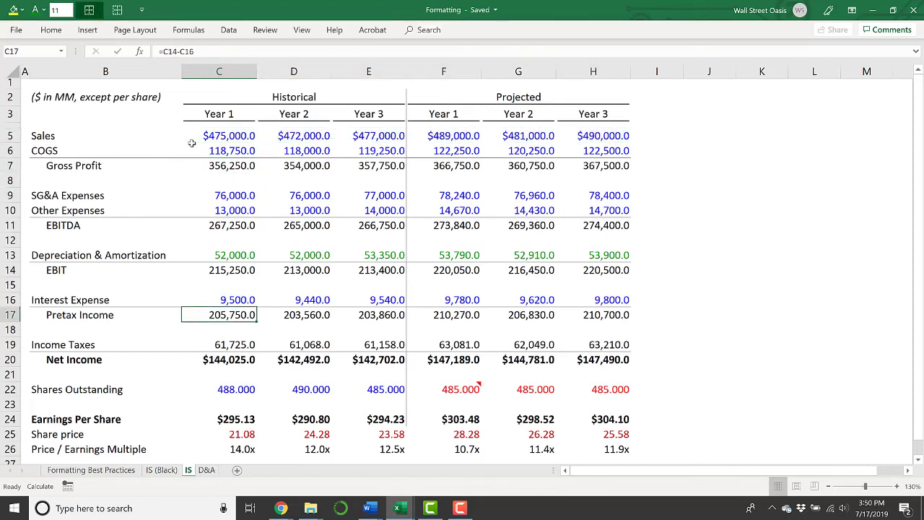
key("ctrl+shift+Right")
key("ctrl+shift+Up")
key("ctrl+shift+Up")
key("ctrl+shift+Up")
key("ctrl+shift+Up")
key("ctrl+shift+Up")
key("ctrl+shift+Up")
key("ctrl+shift+Up")
key("ctrl+shift+Up")
key("ctrl+shift+Up")
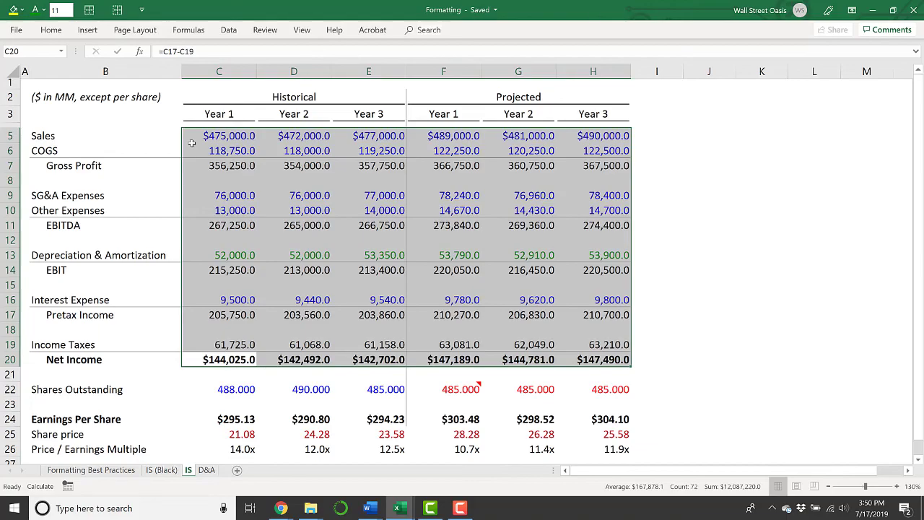
key("Down")
key("Down")
key("Down")
key("Down")
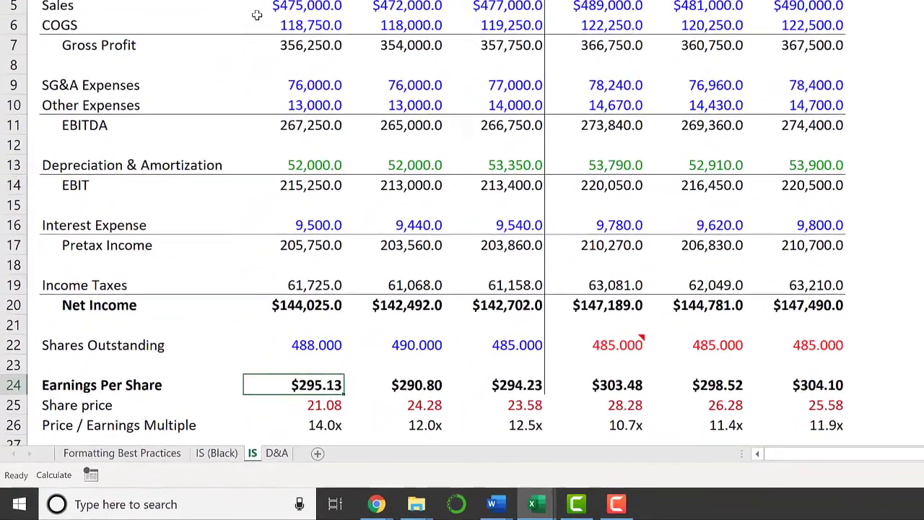
key("ctrl+shift+Right")
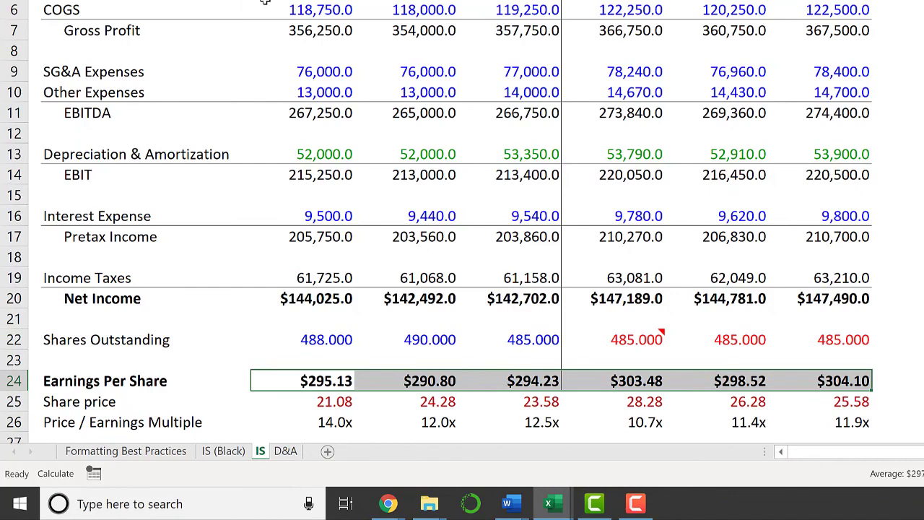
key("Down")
key("Down")
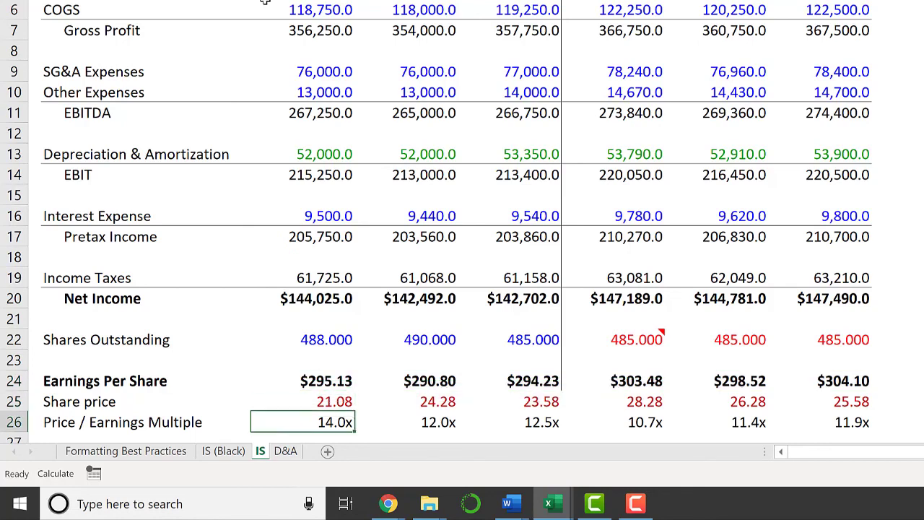
key("ctrl+shift+Right")
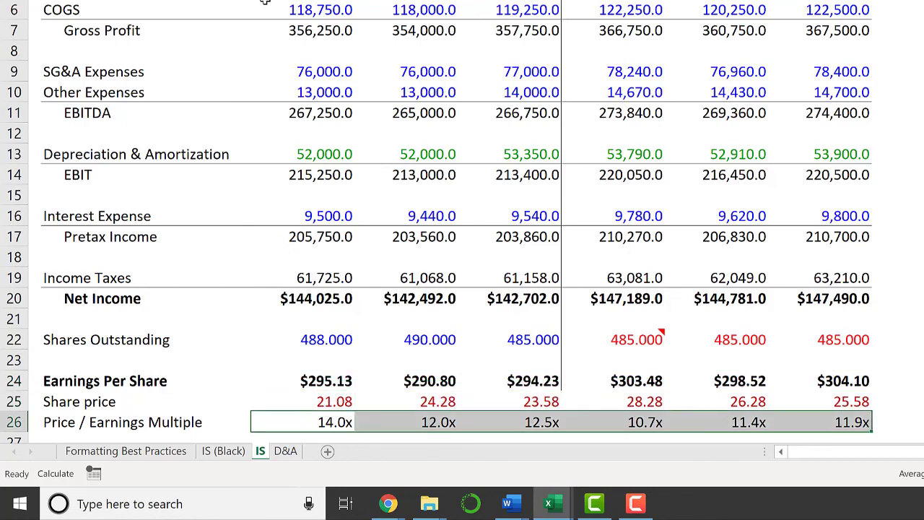